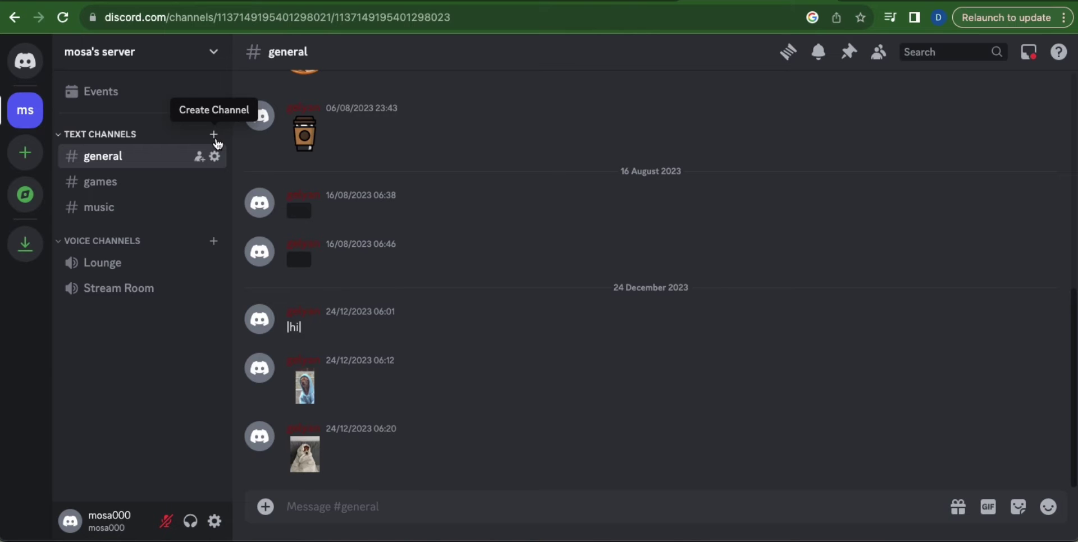
# - Create a text channel named google-forms in the Discord server
pyautogui.click(214, 137)
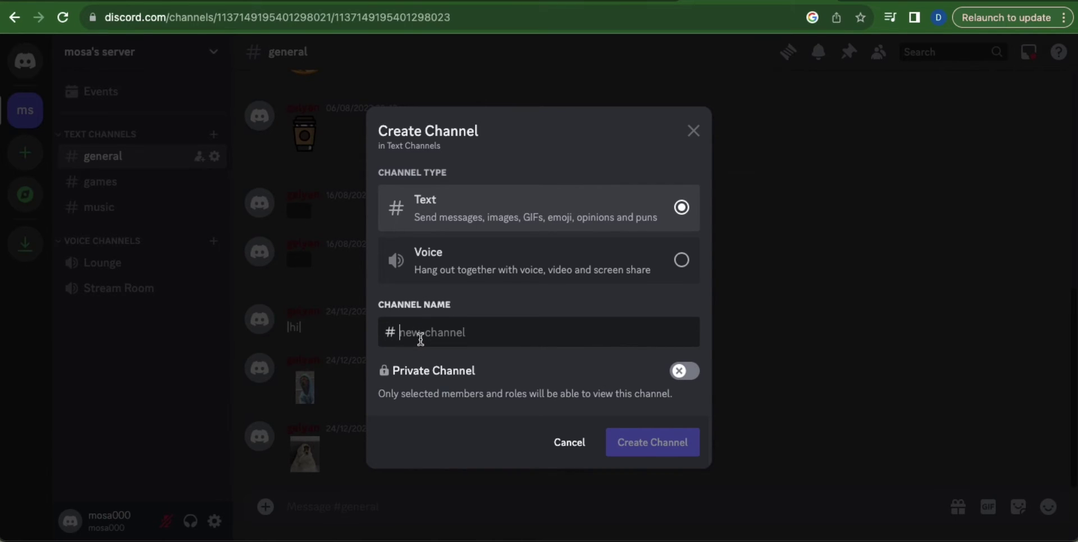
pyautogui.write('google-forms')
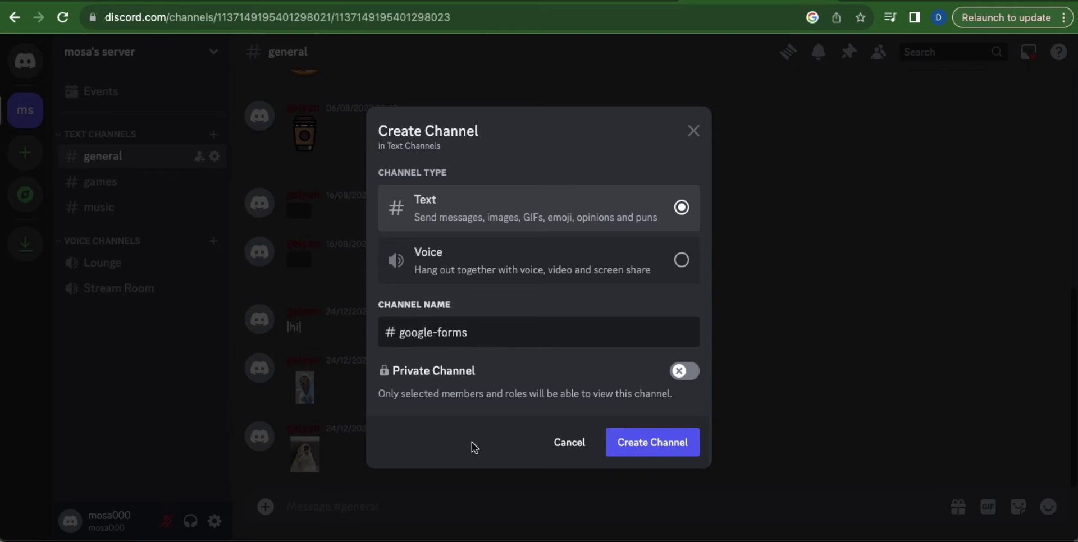
pyautogui.click(633, 451)
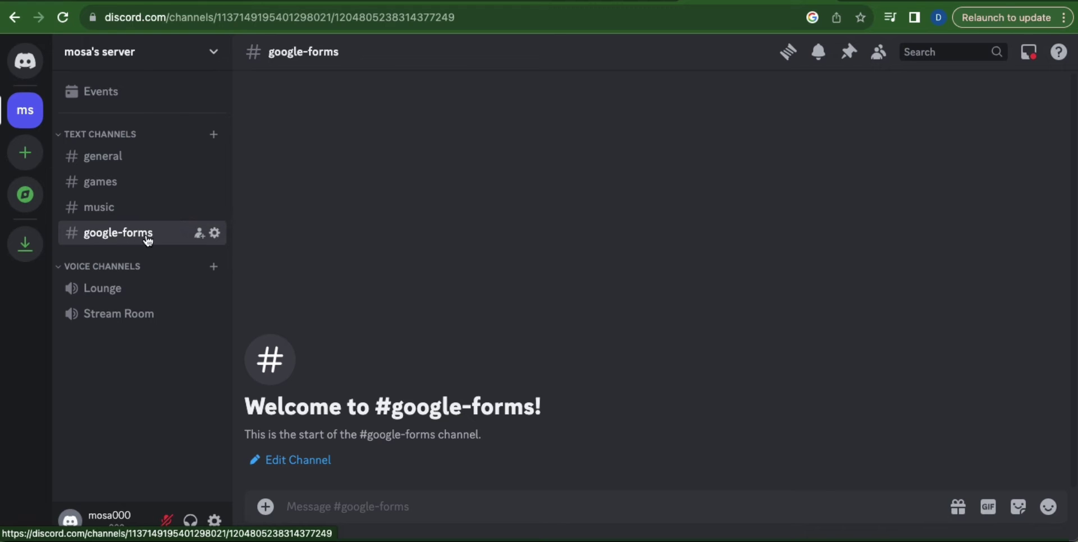
# - Create a new webhook in the google-forms channel's Integrations settings
pyautogui.click(215, 233)
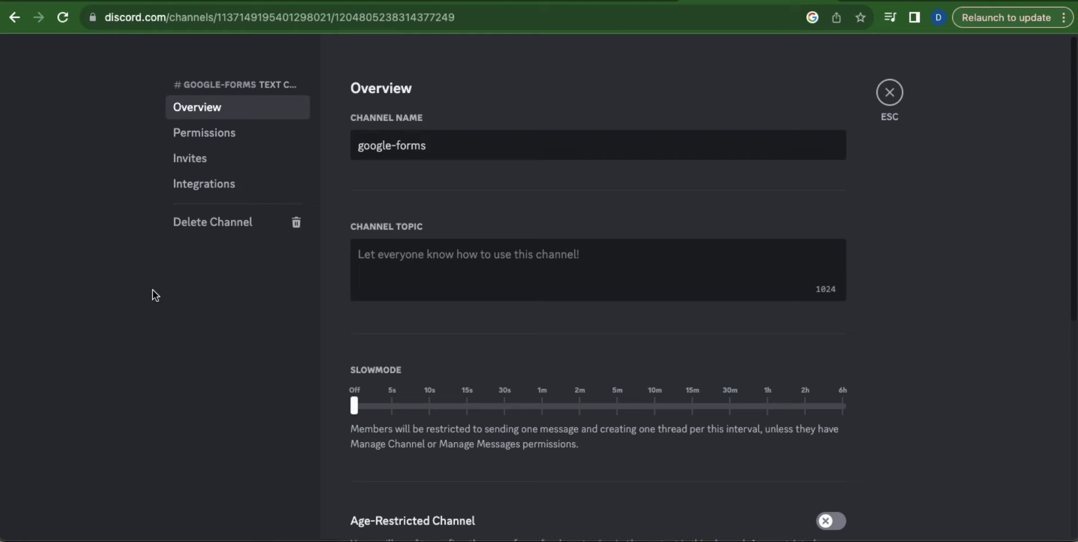
pyautogui.click(210, 188)
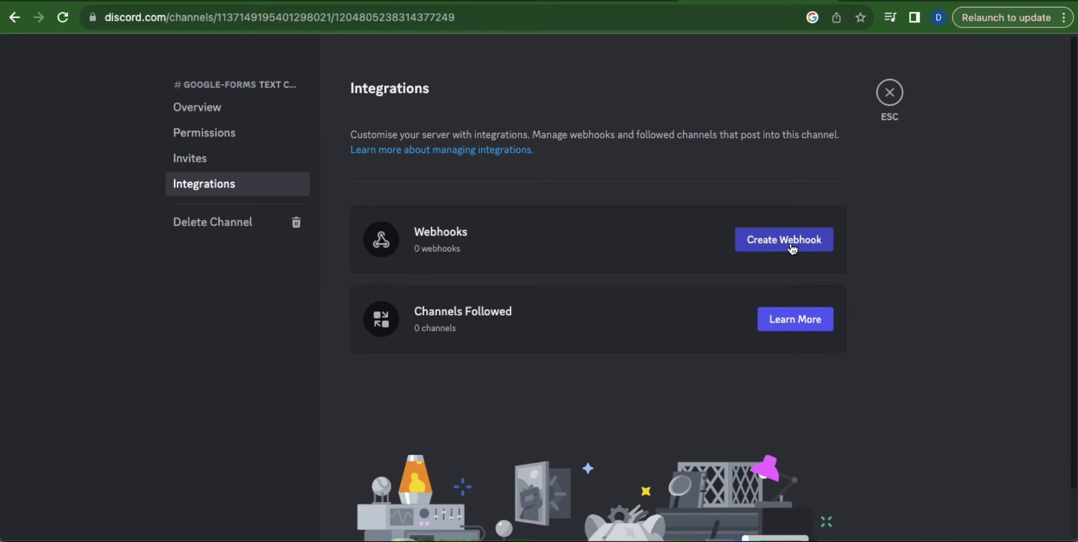
pyautogui.click(775, 247)
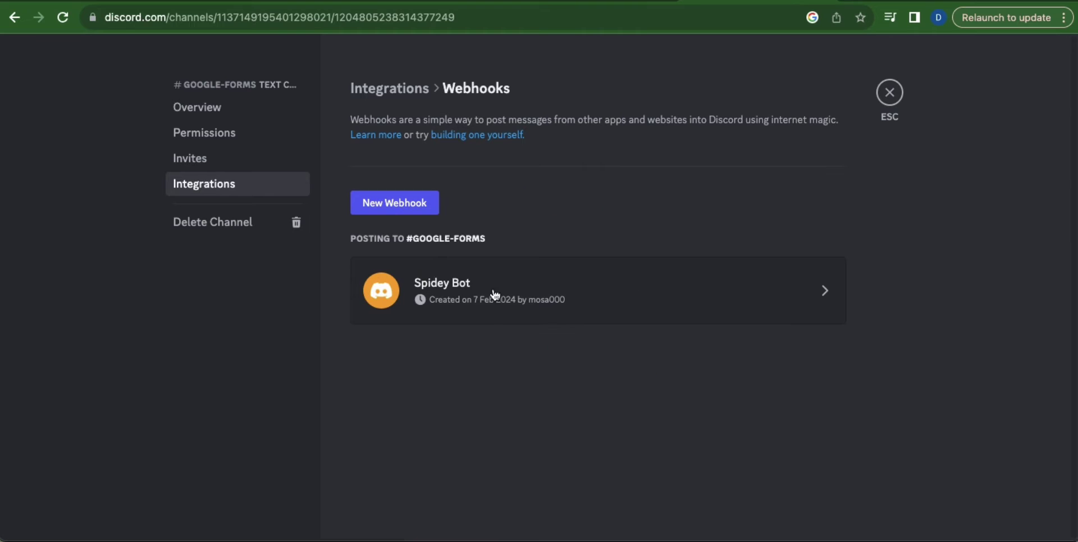
pyautogui.click(609, 277)
# - Rename the webhook to 'Google forms response', save it, and copy its URL
pyautogui.tripleClick(577, 381)
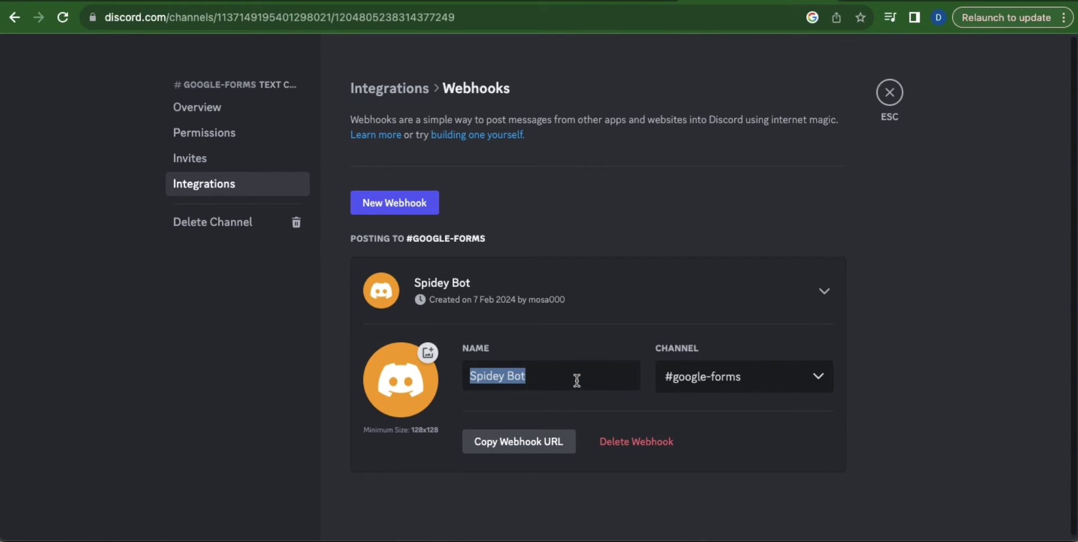
pyautogui.write('Google forms response')
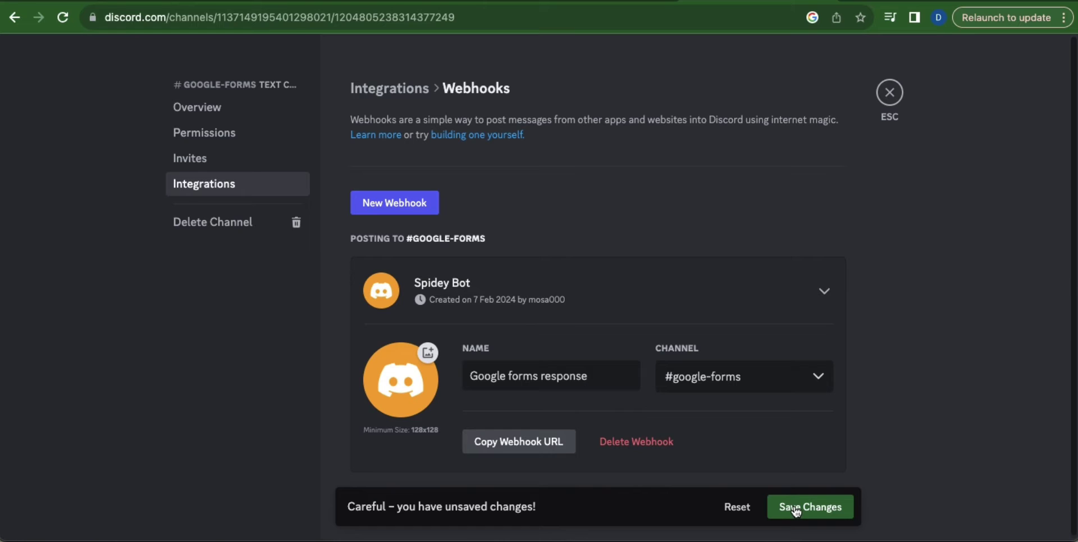
pyautogui.click(797, 508)
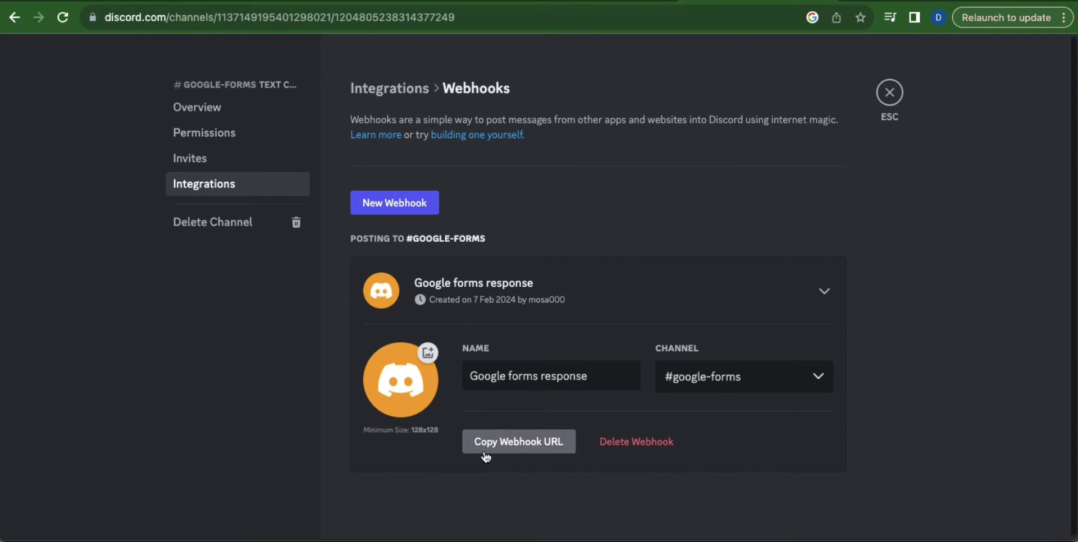
pyautogui.click(524, 447)
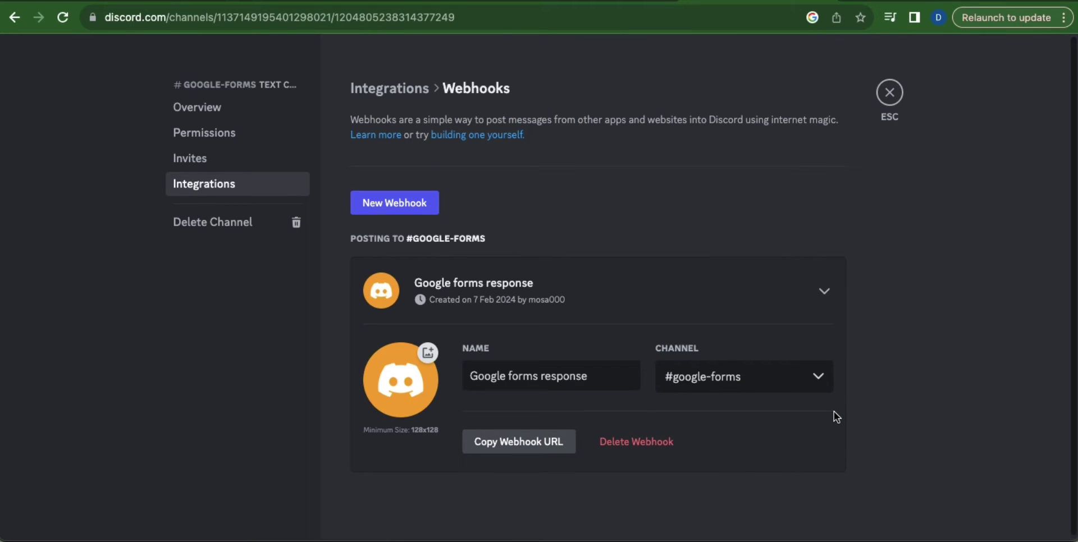
pyautogui.click(892, 0)
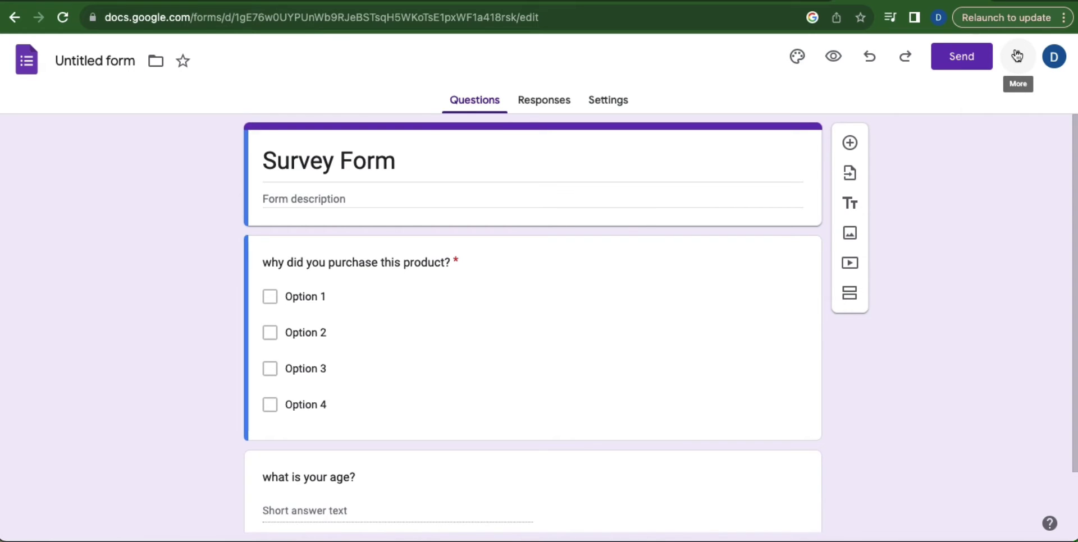
# - Open Get add-ons from the Survey Form's More menu
pyautogui.click(1017, 55)
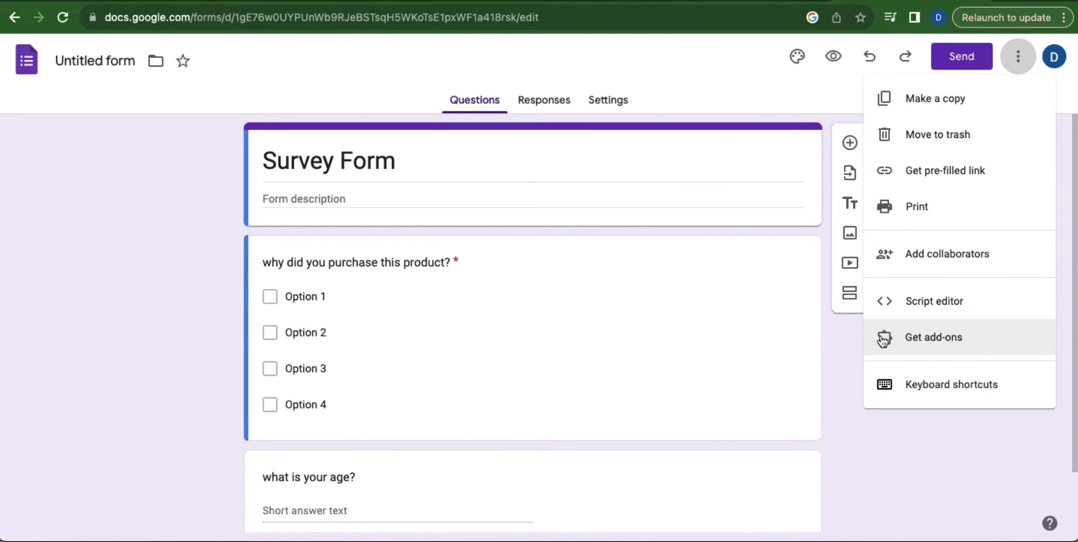
pyautogui.click(946, 339)
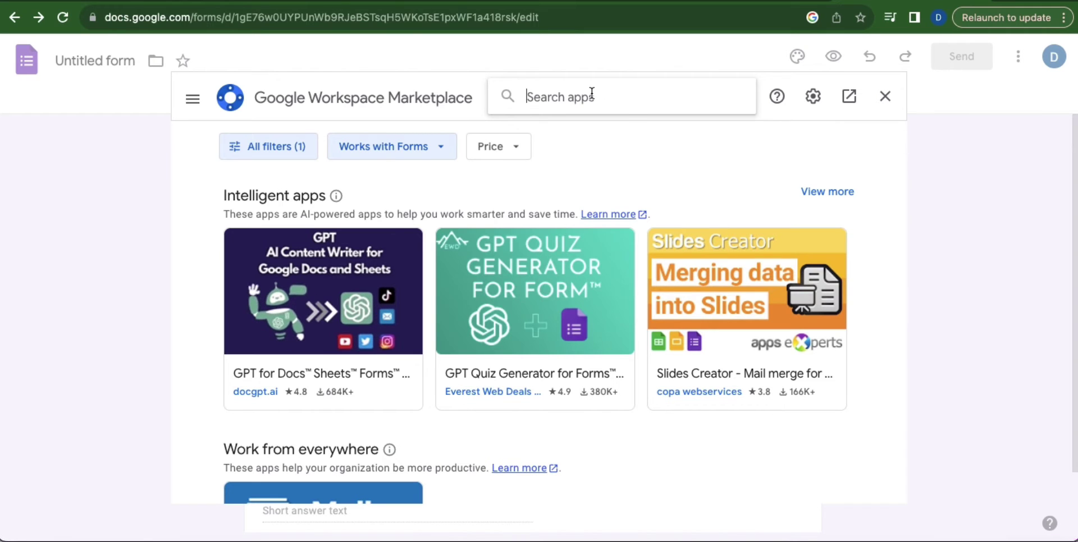
# - Search the Marketplace for Document Studio and open its listing
pyautogui.click(560, 94)
pyautogui.write('Document s')
pyautogui.click(565, 114)
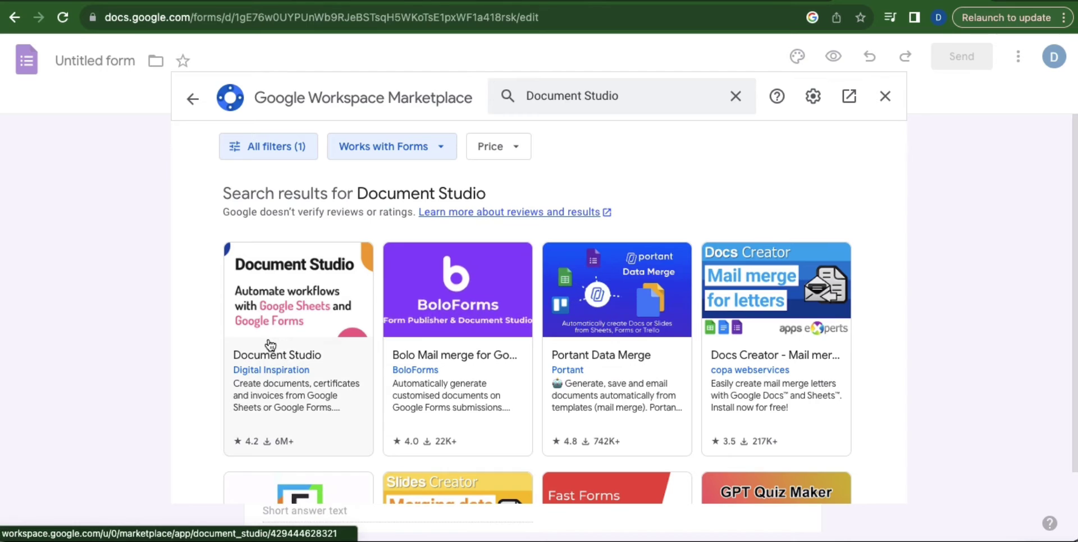
pyautogui.click(269, 364)
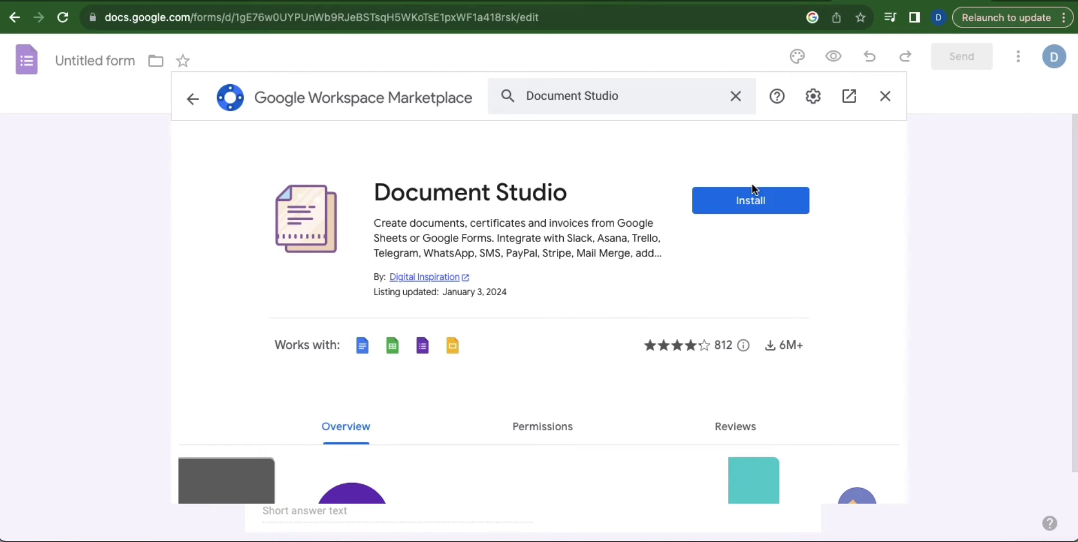
# - Install Document Studio with the chosen Google account, granting its requested permissions
pyautogui.click(731, 205)
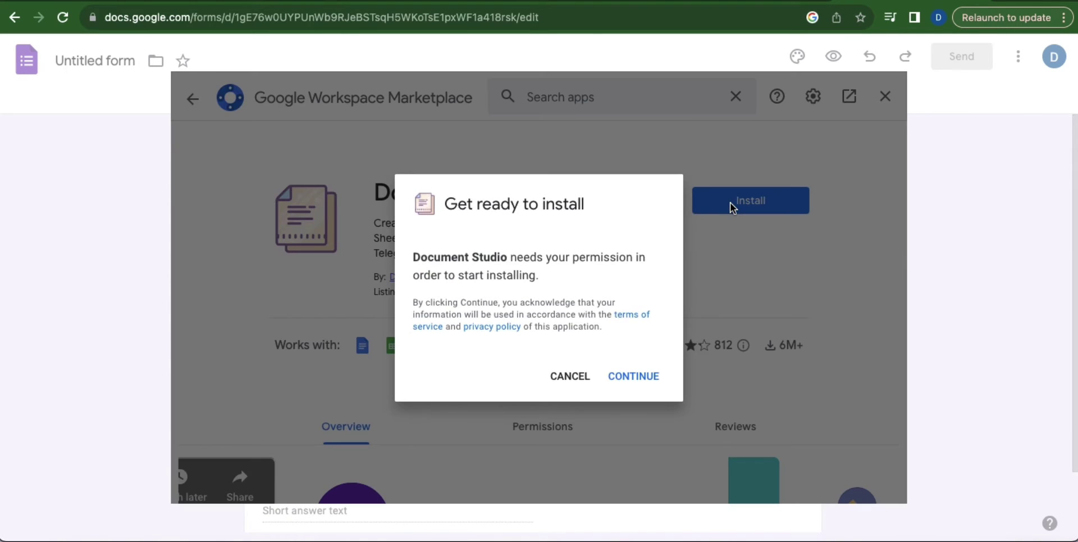
pyautogui.click(630, 372)
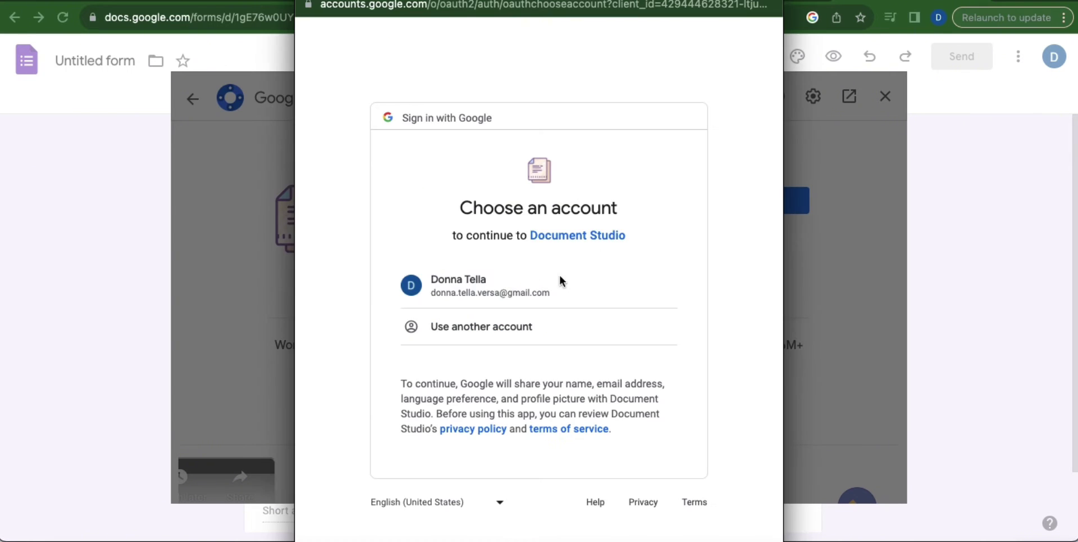
pyautogui.click(612, 283)
pyautogui.click(598, 408)
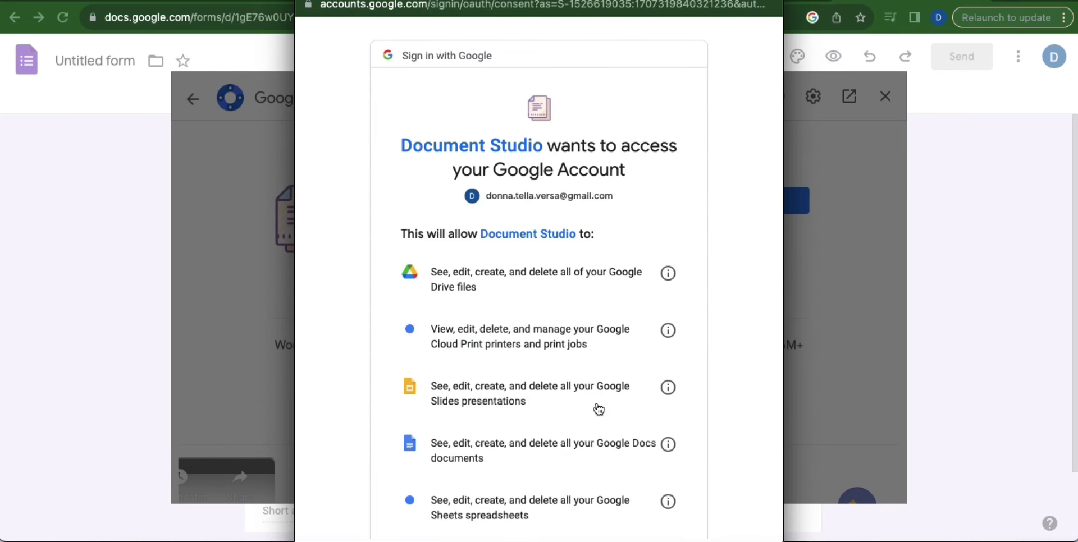
pyautogui.scroll(-5, 599, 410)
pyautogui.scroll(-3, 599, 411)
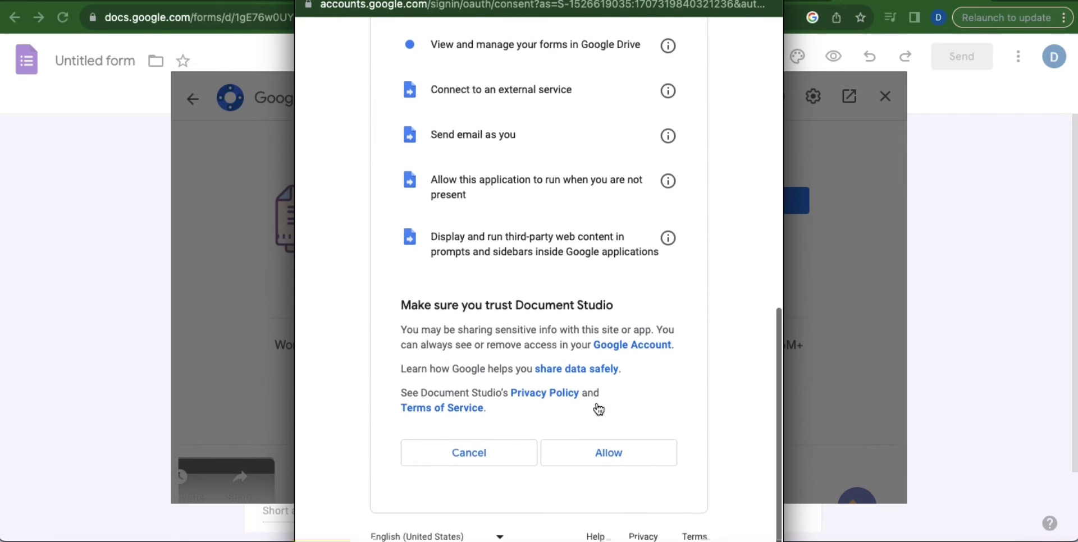
pyautogui.click(607, 457)
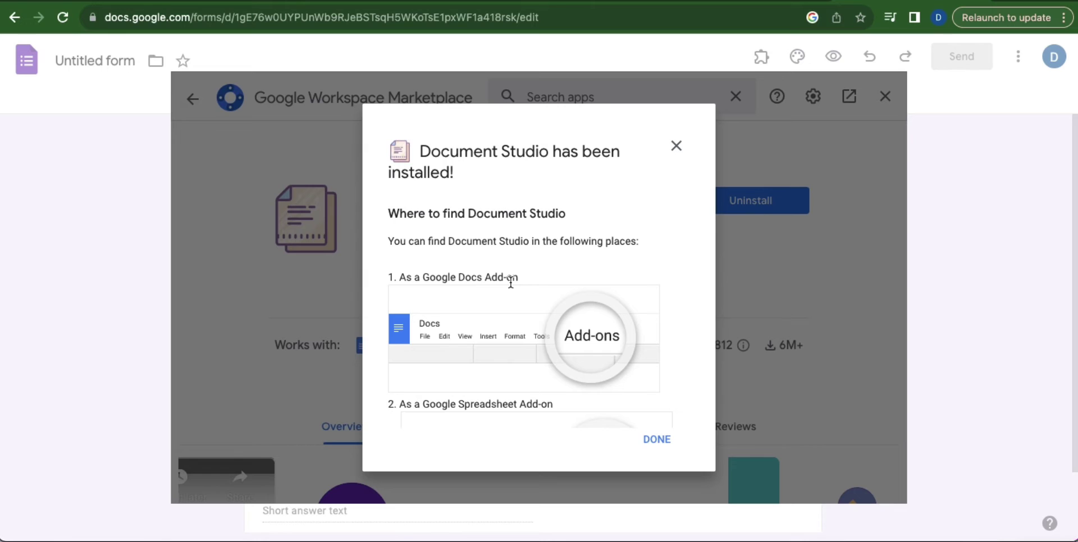
pyautogui.click(658, 439)
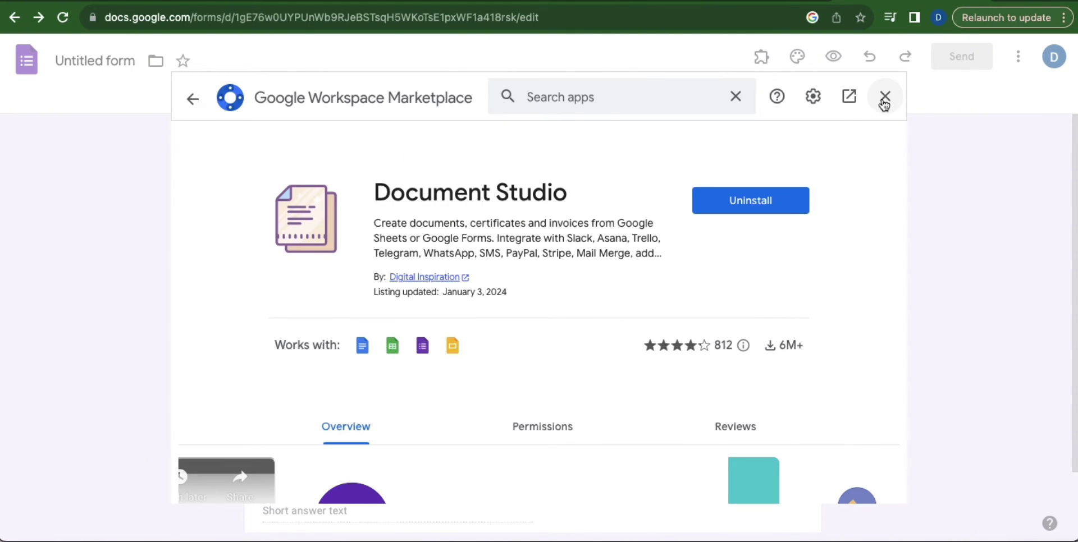
# - Close the Marketplace and launch Document Studio from the Add-ons menu
pyautogui.click(884, 97)
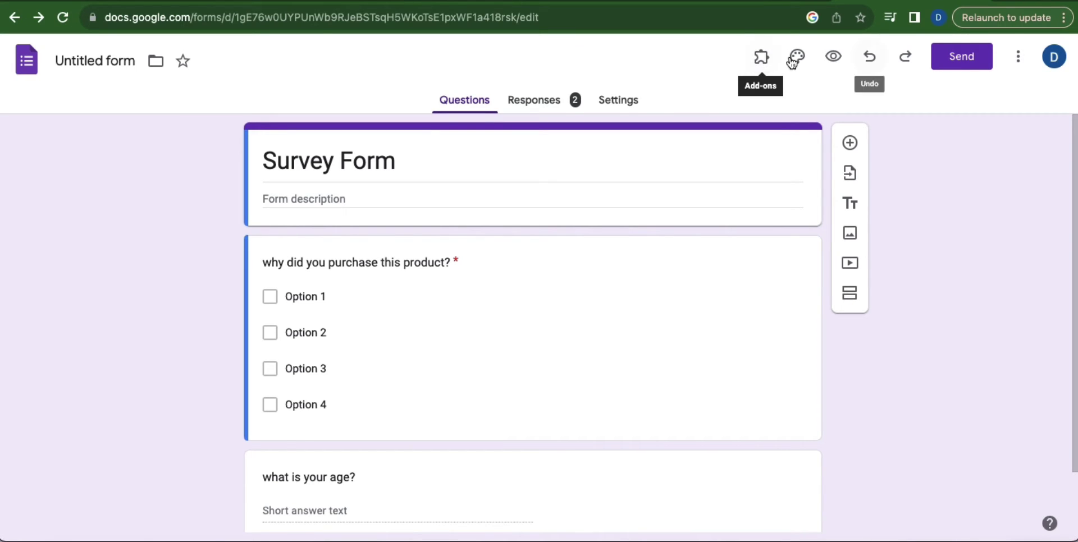
pyautogui.click(762, 56)
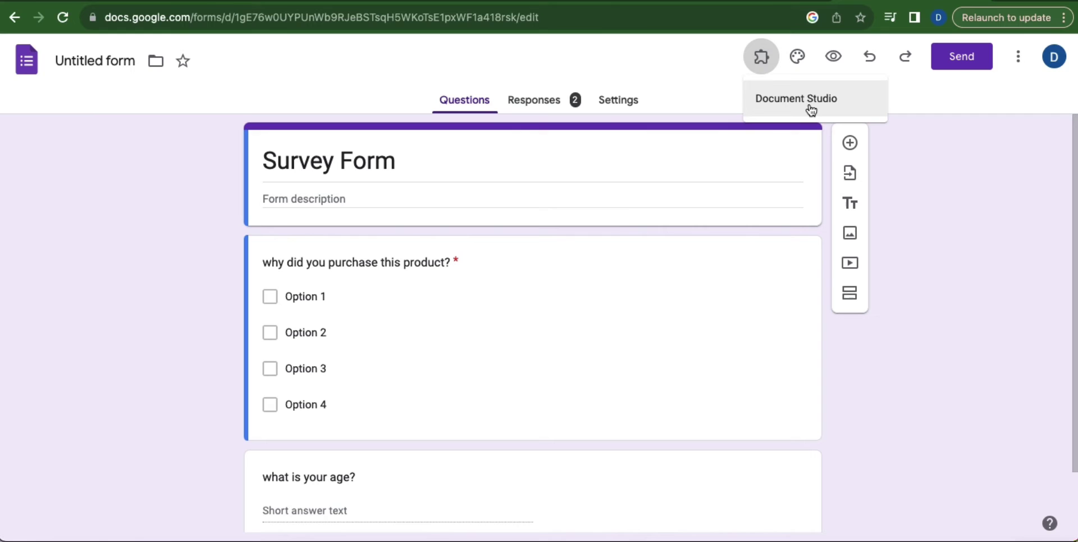
pyautogui.click(778, 107)
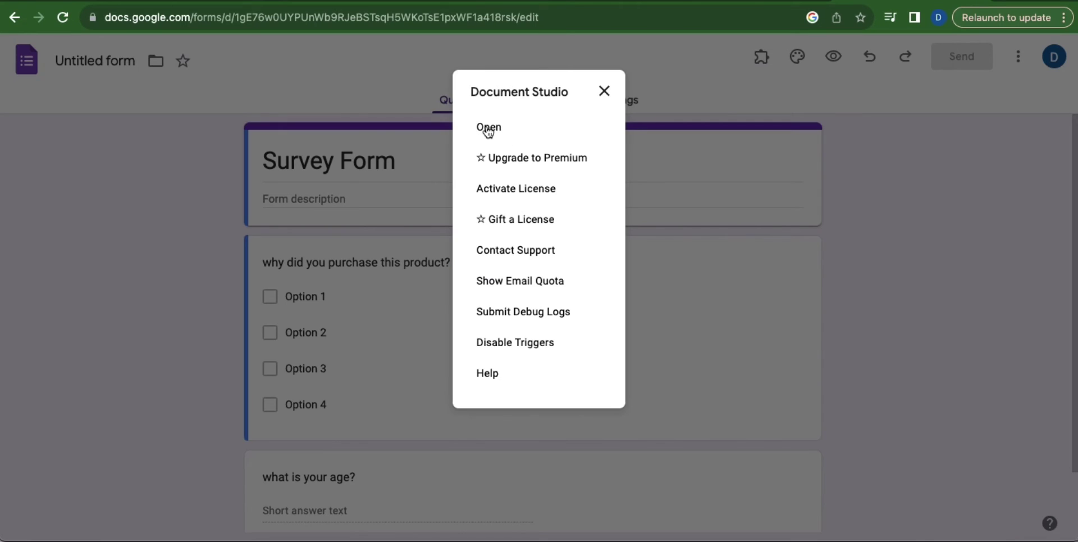
pyautogui.click(489, 130)
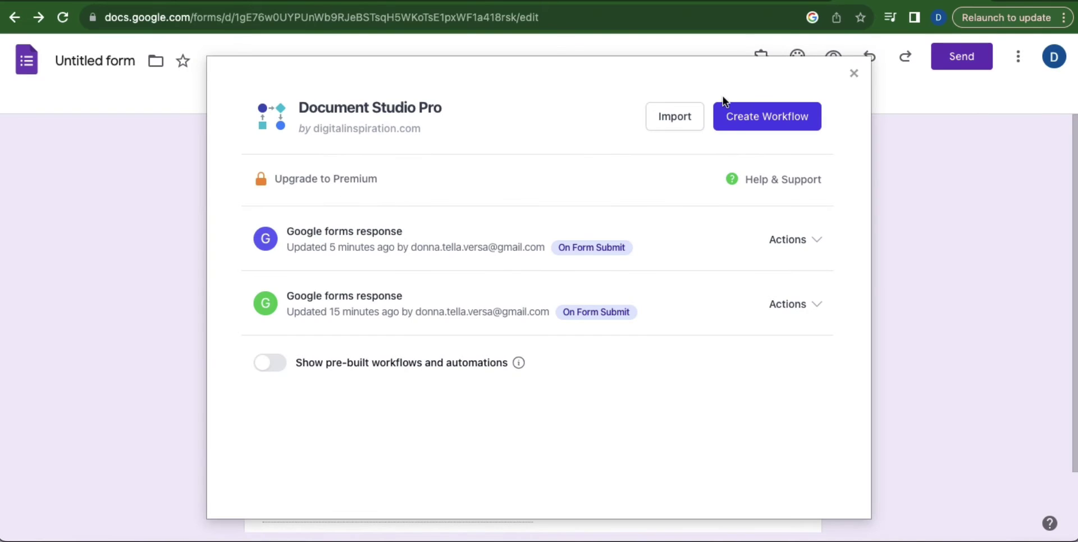
# - Create a workflow named 'Google form to Discord' and continue past the data source
pyautogui.click(765, 119)
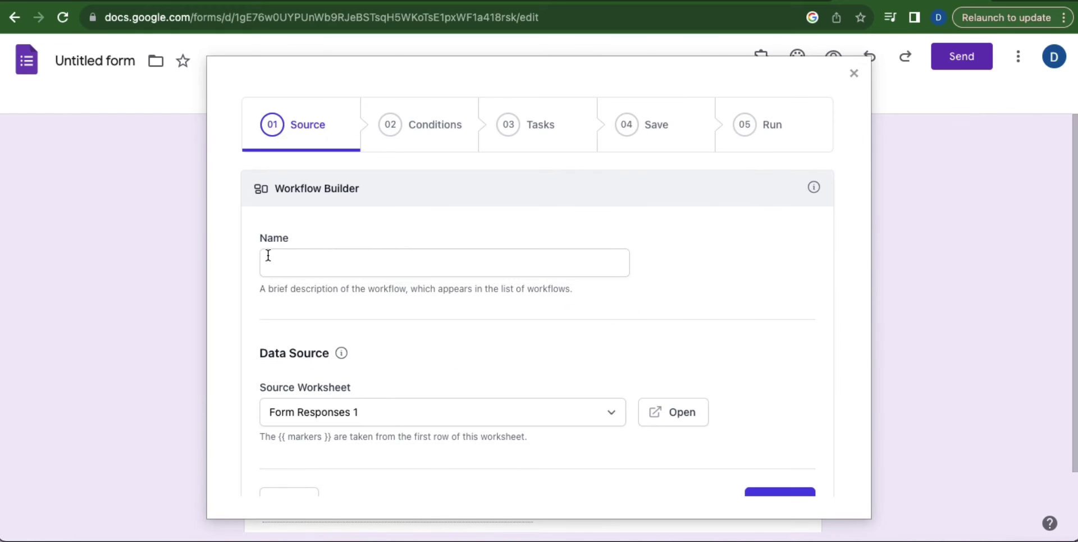
pyautogui.click(292, 265)
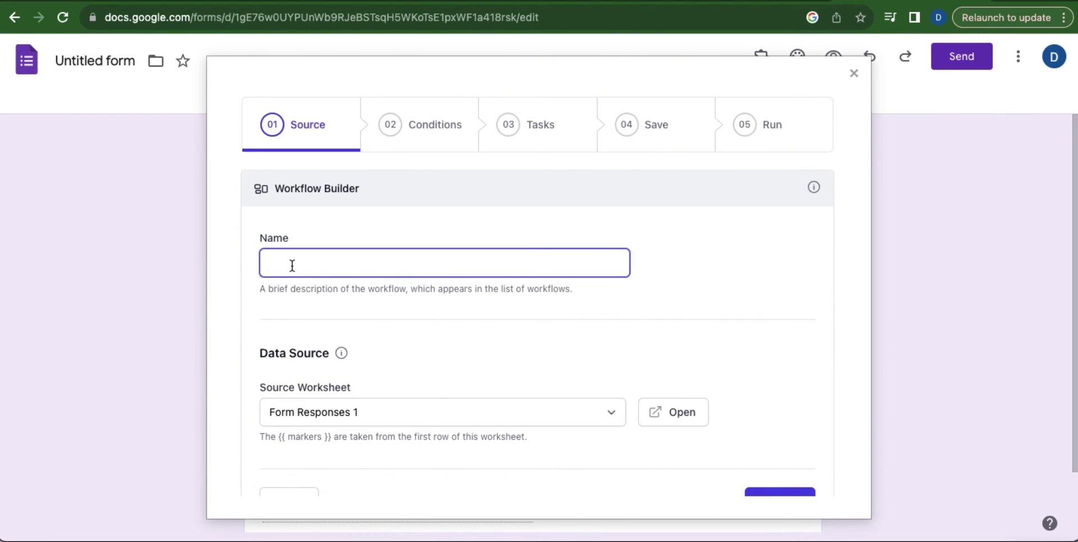
pyautogui.write('Google form to Discord')
pyautogui.scroll(-1, 361, 358)
pyautogui.scroll(-1, 537, 320)
pyautogui.click(769, 468)
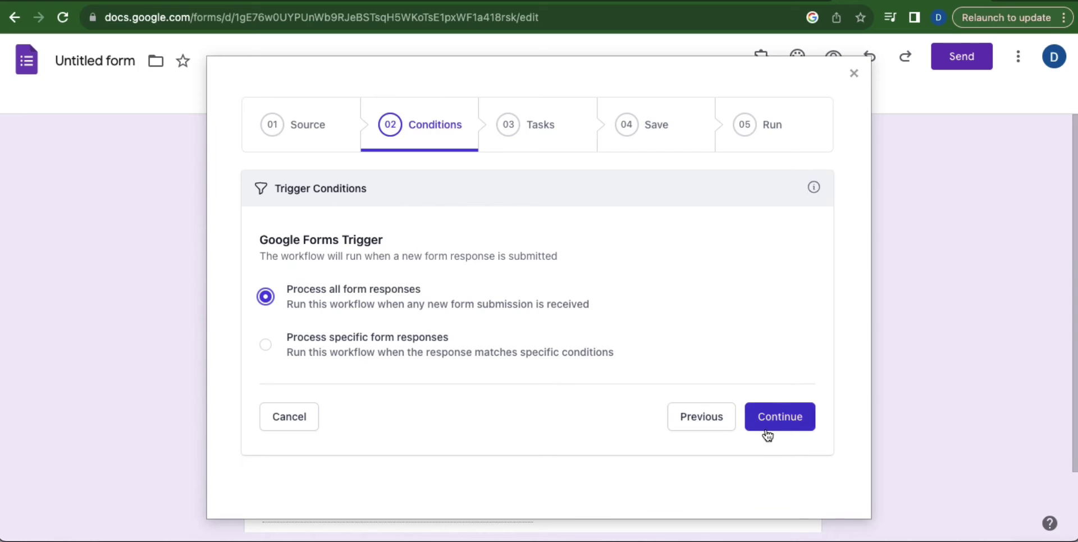
# - Keep processing all responses and choose the Discord task
pyautogui.click(793, 420)
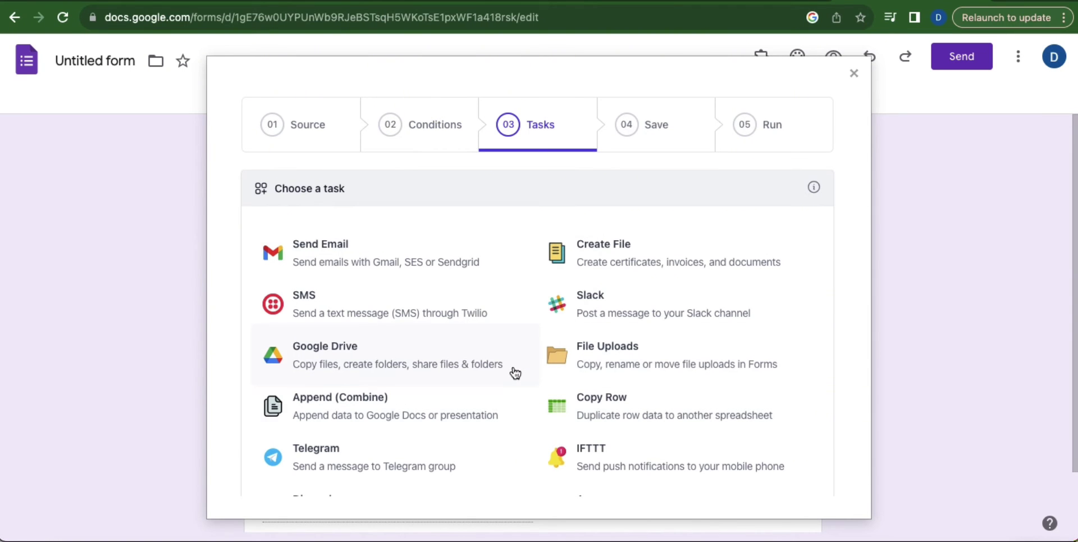
pyautogui.scroll(-3, 421, 414)
pyautogui.scroll(-1, 421, 413)
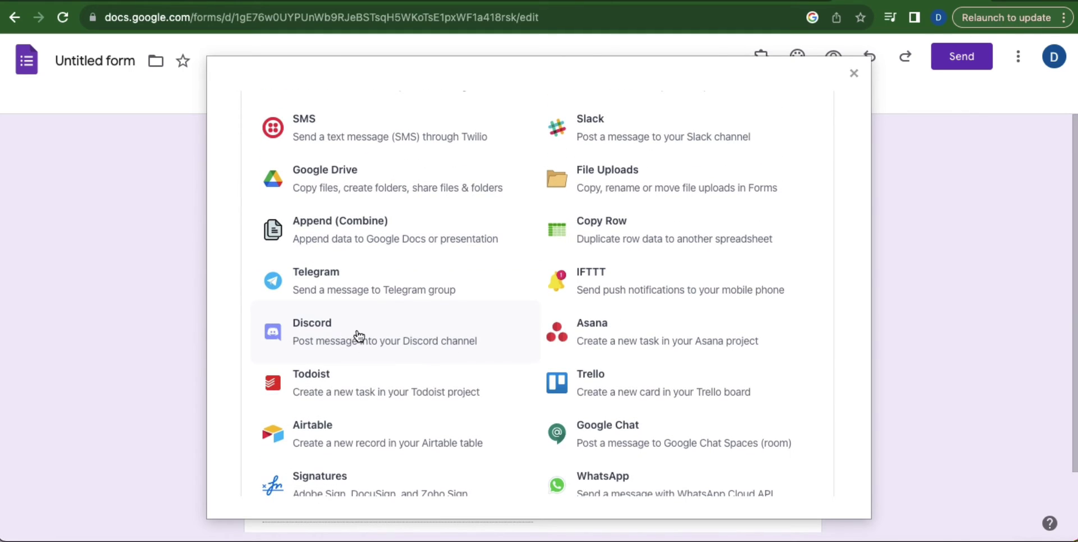
pyautogui.click(330, 338)
# - Paste the webhook URL and set the message '{{Username}} has submitted a response to {{Form Name}}'
pyautogui.click(291, 232)
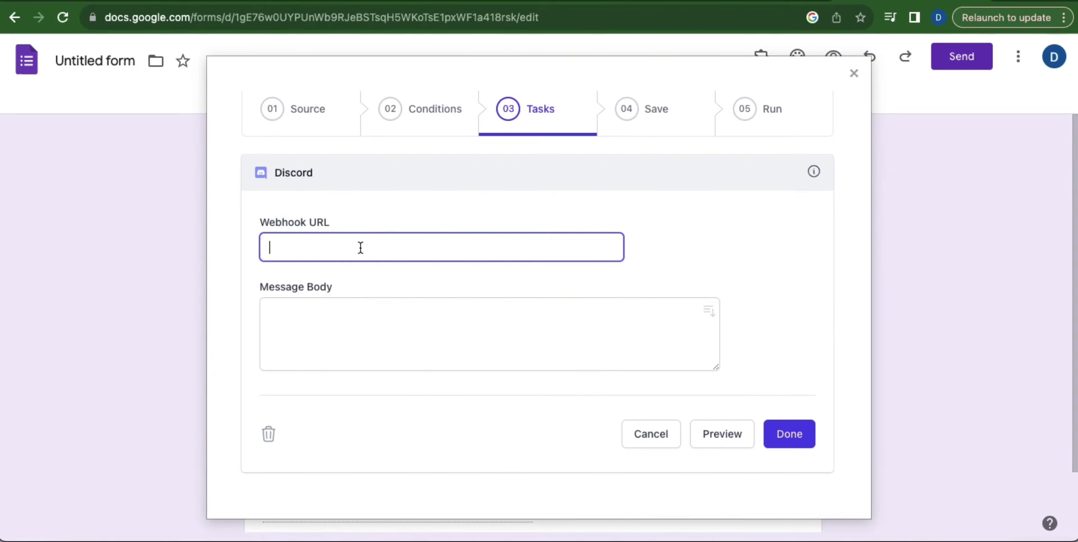
pyautogui.rightClick(298, 247)
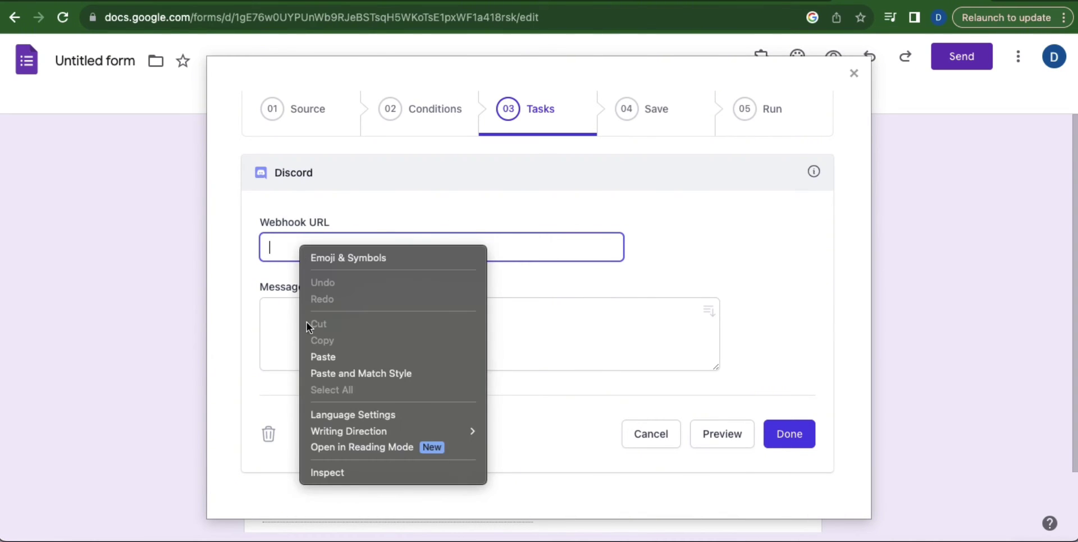
pyautogui.click(330, 358)
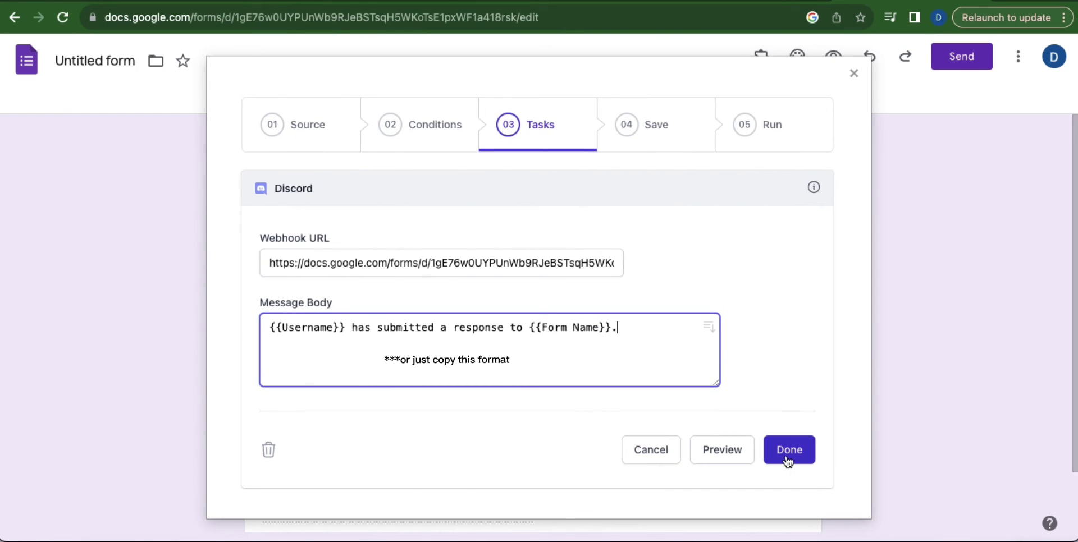
pyautogui.click(786, 452)
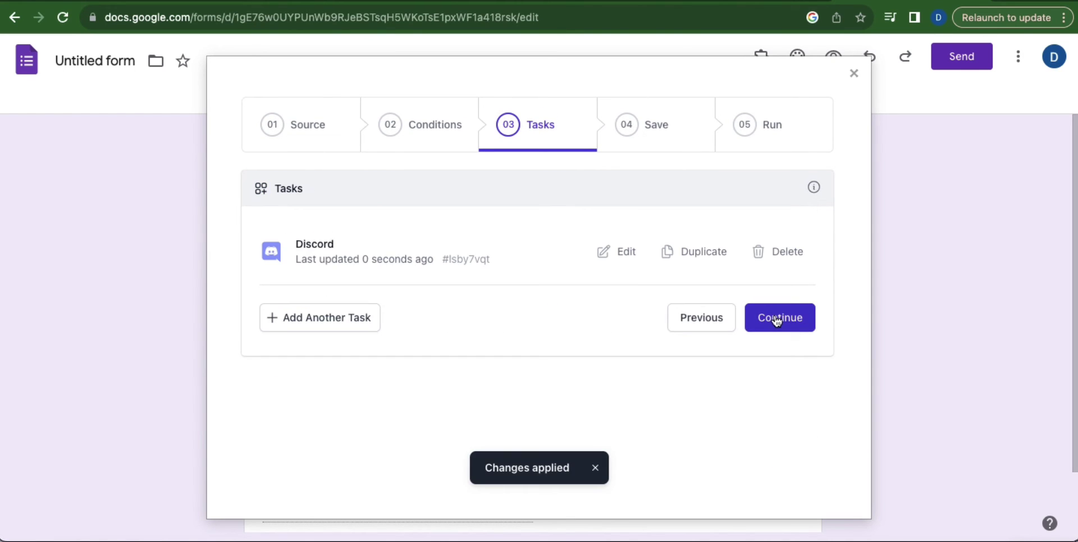
# - Save and run the workflow on form submit, close it, and select the form's URL
pyautogui.click(777, 319)
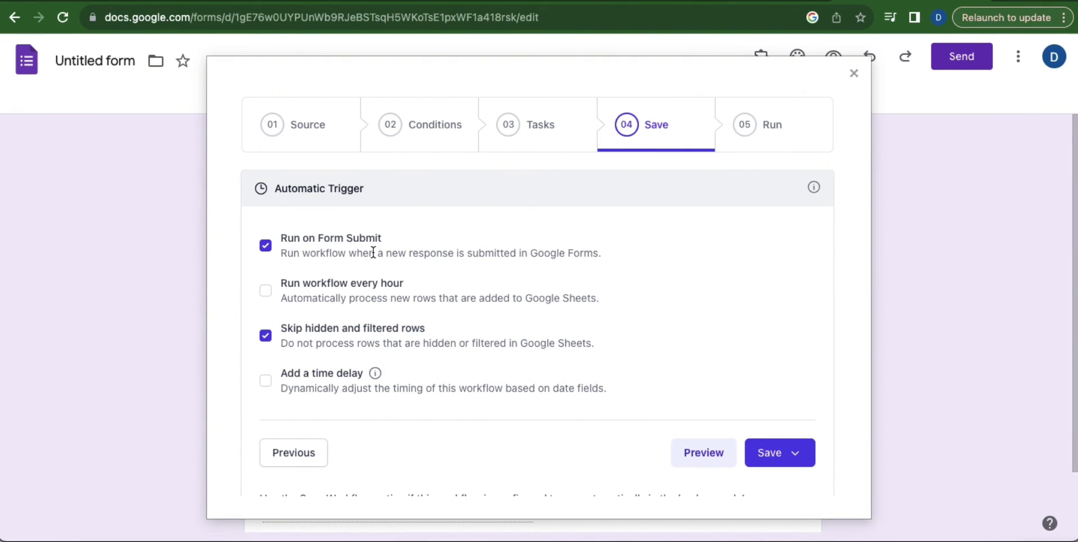
pyautogui.click(782, 455)
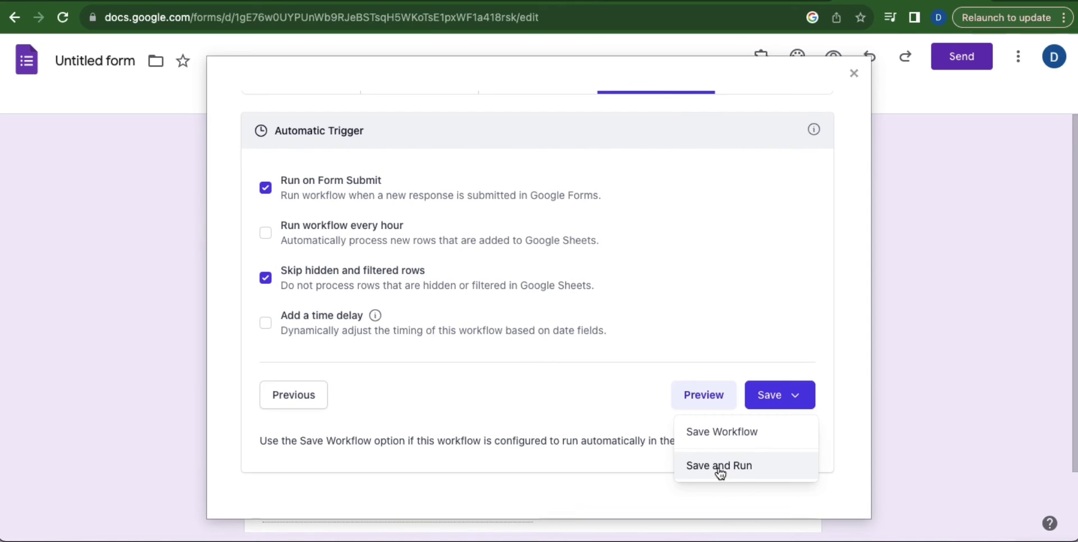
pyautogui.click(721, 467)
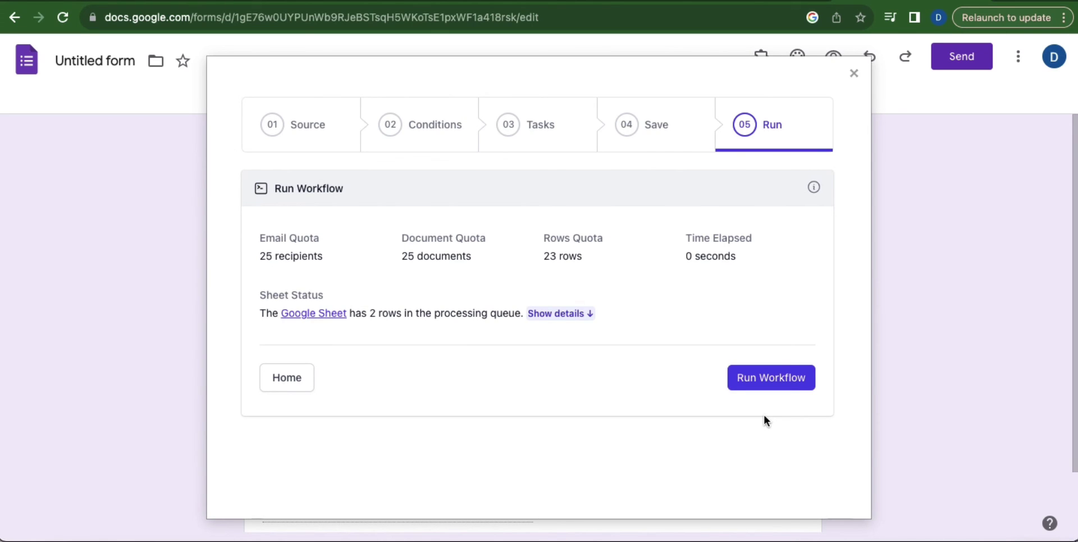
pyautogui.click(853, 73)
pyautogui.click(640, 25)
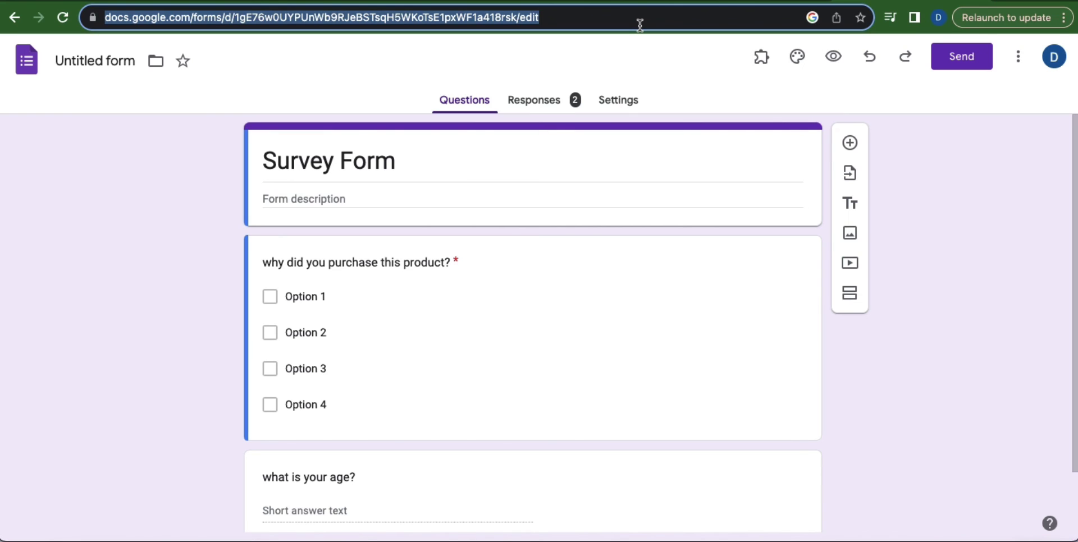
# - Load the Survey Form in an Incognito window from the copied URL
pyautogui.press('super+shift+n')
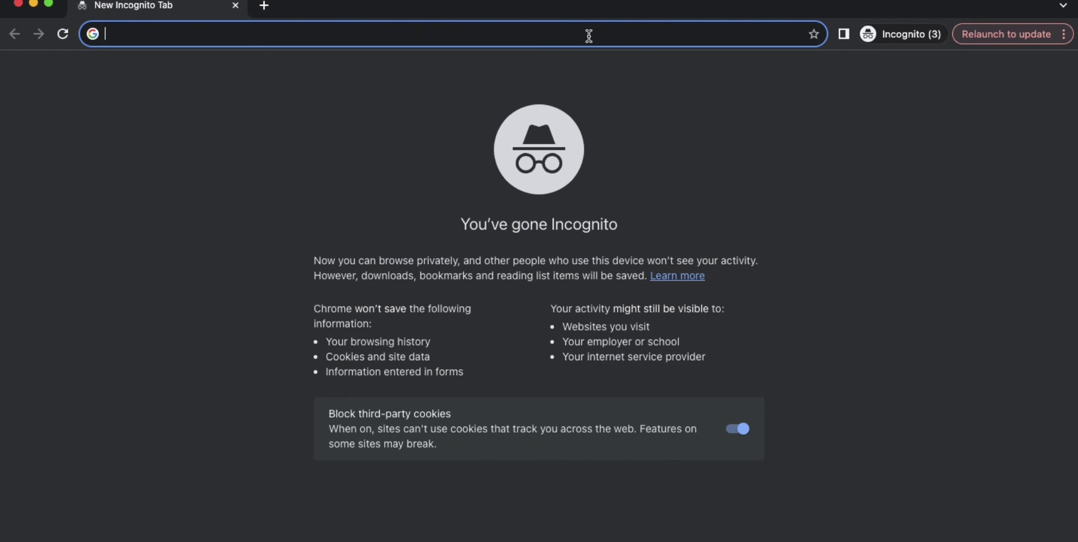
pyautogui.press('Return')
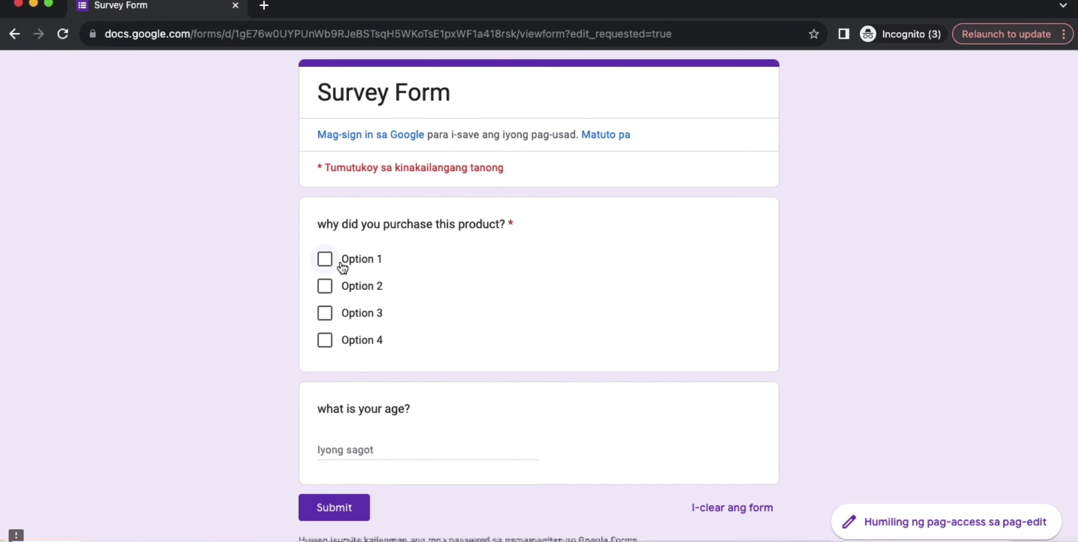
# - Answer Option 1 and age 21, then submit the response
pyautogui.click(325, 260)
pyautogui.click(333, 448)
pyautogui.write('21')
pyautogui.scroll(-1, 365, 458)
pyautogui.click(344, 485)
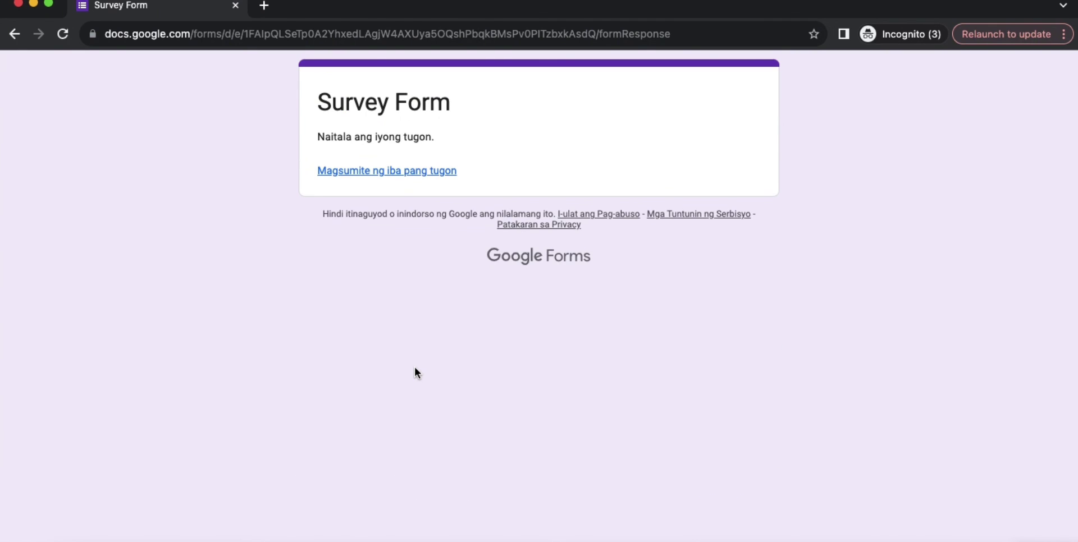